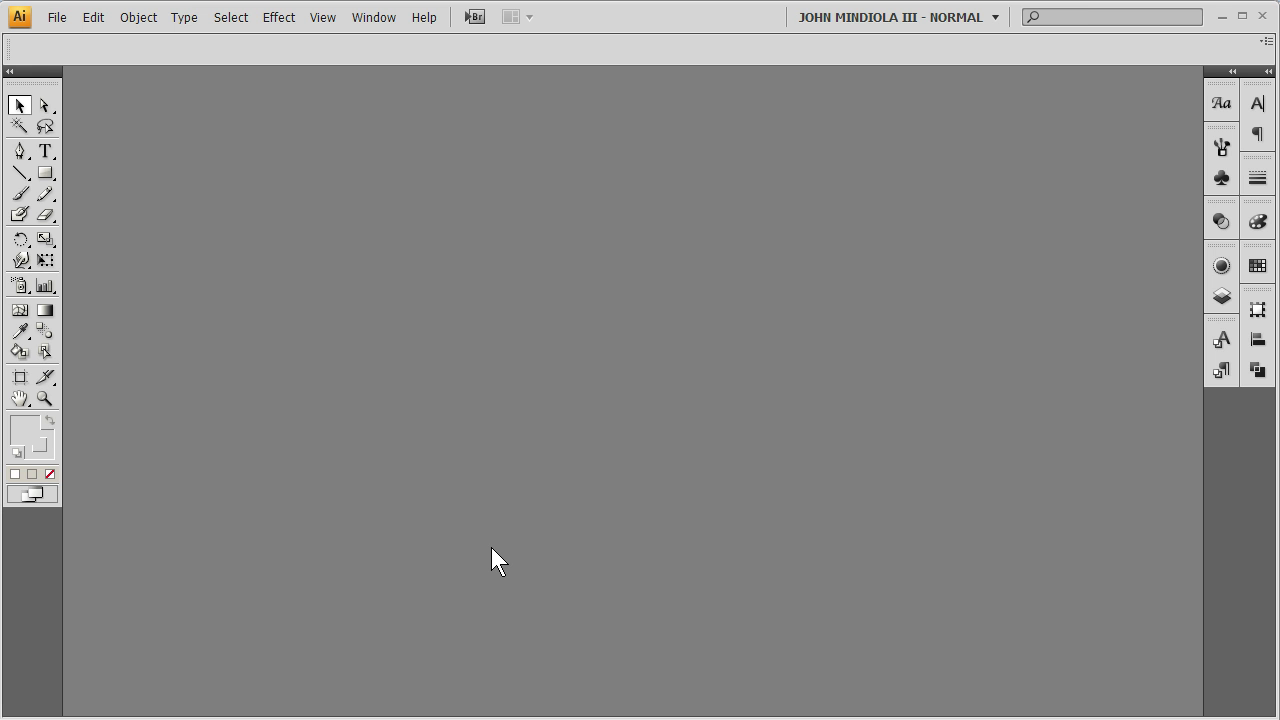
# Open the File menu to begin a new document.
pyautogui.click(58, 18)
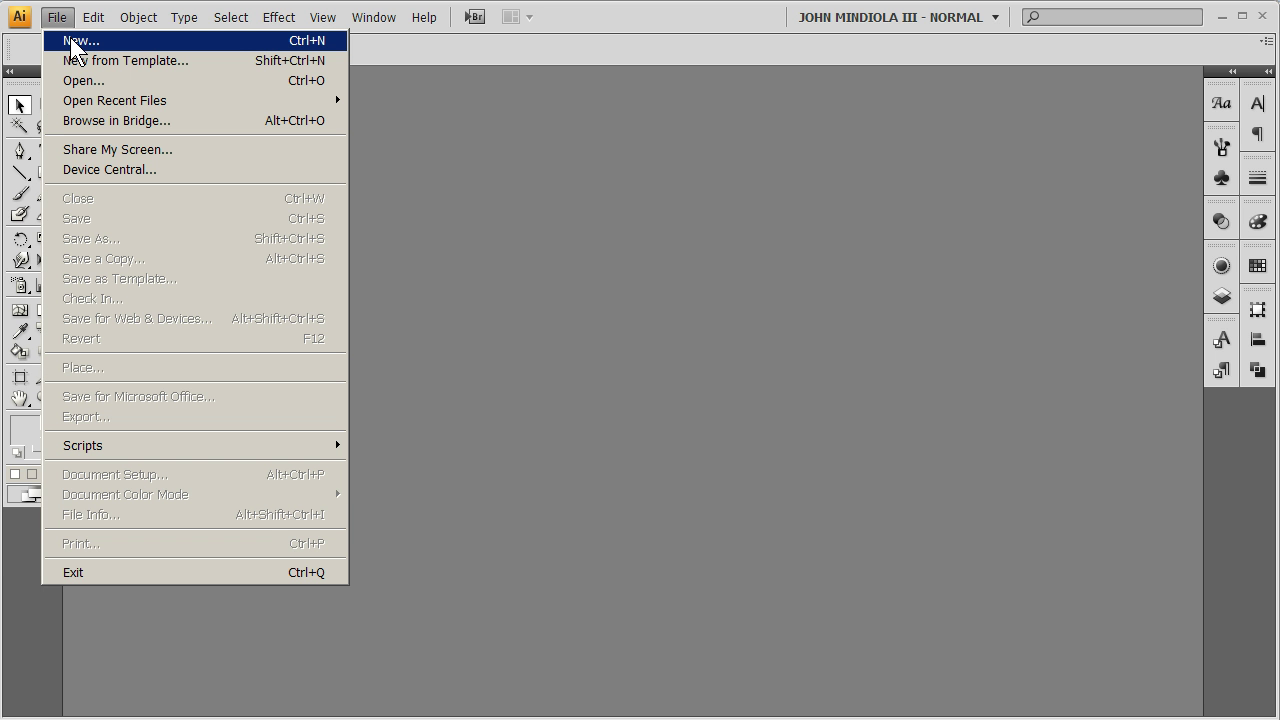
# Start a new document with 4 artboards arranged in a single row.
pyautogui.click(72, 40)
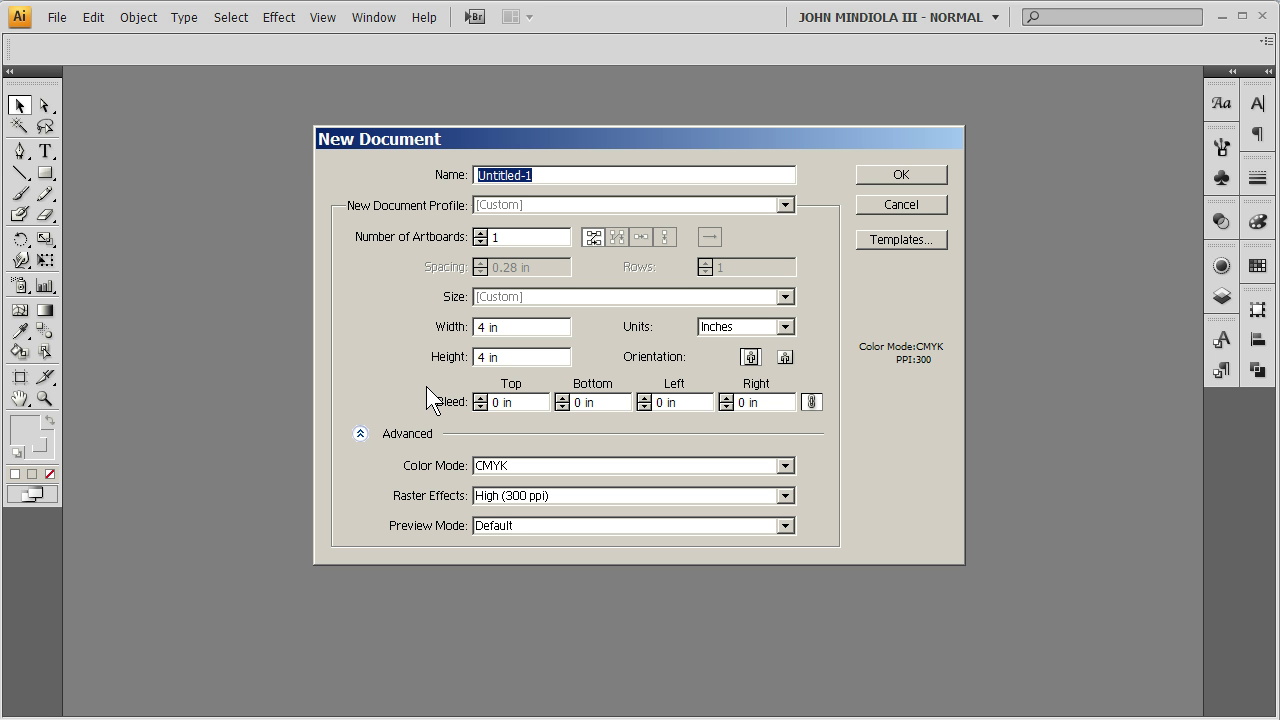
pyautogui.click(480, 233)
pyautogui.click(480, 232)
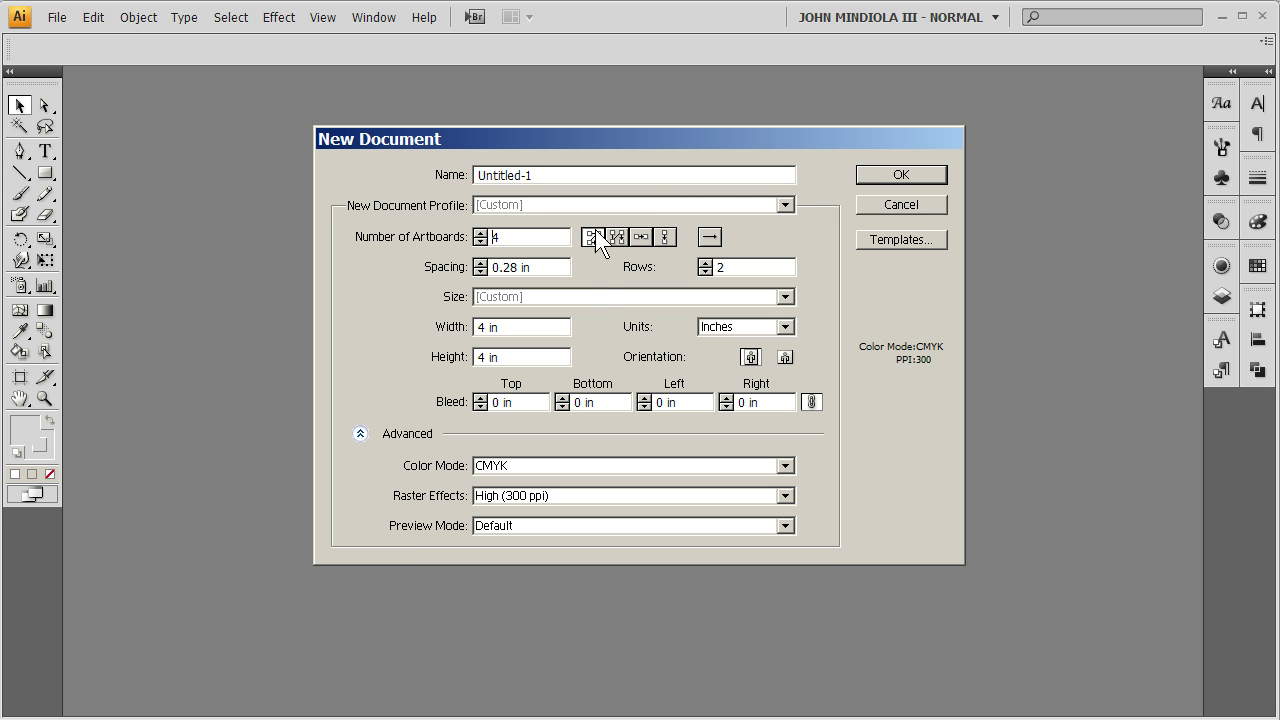
pyautogui.click(640, 236)
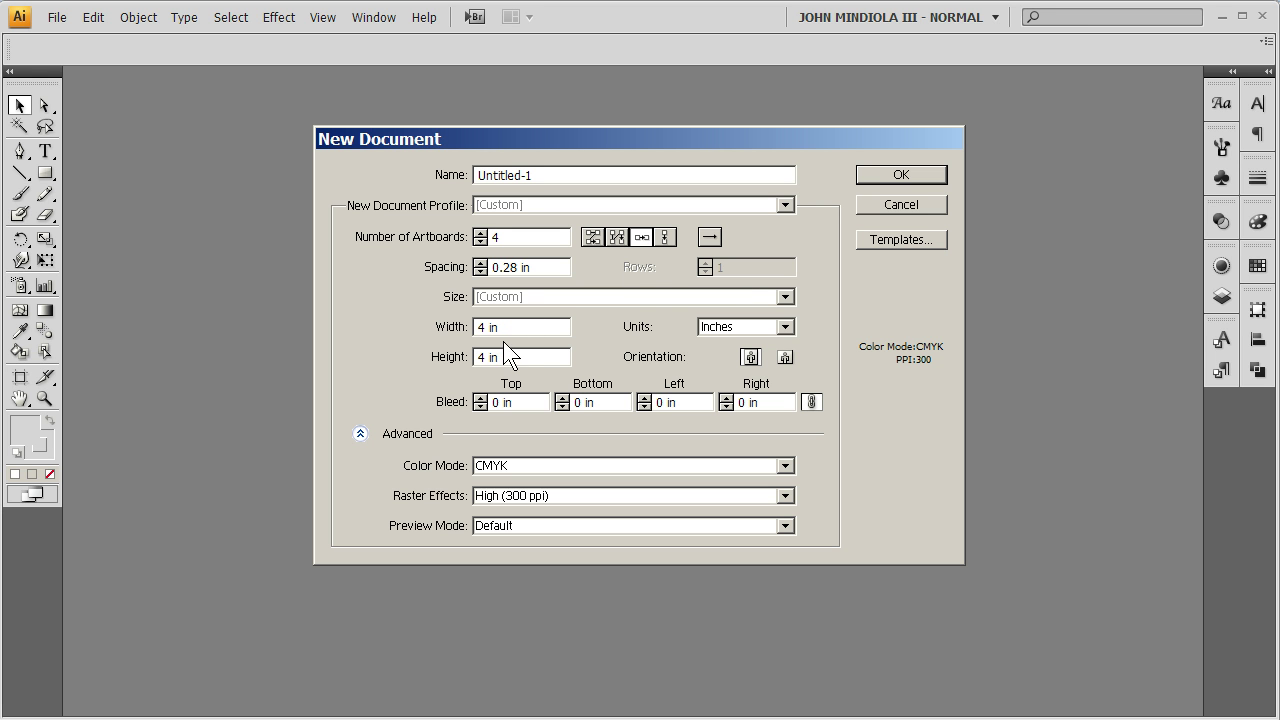
# Make the artboards 8.5 by 11 in with 0.25 in bleed on all sides, and create the document.
pyautogui.moveTo(506, 328); pyautogui.dragTo(451, 328)
pyautogui.write('8.5')
pyautogui.press('Tab')
pyautogui.write('1')
pyautogui.click(479, 397)
pyautogui.click(479, 397)
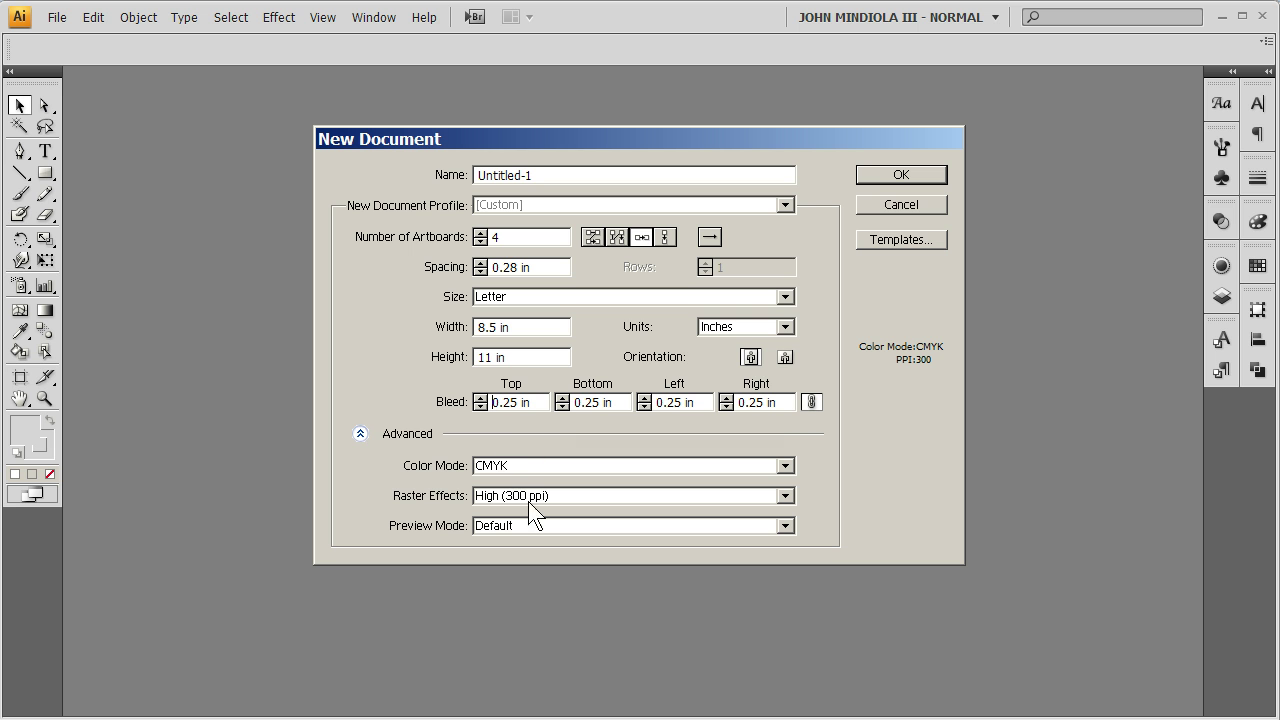
pyautogui.click(892, 176)
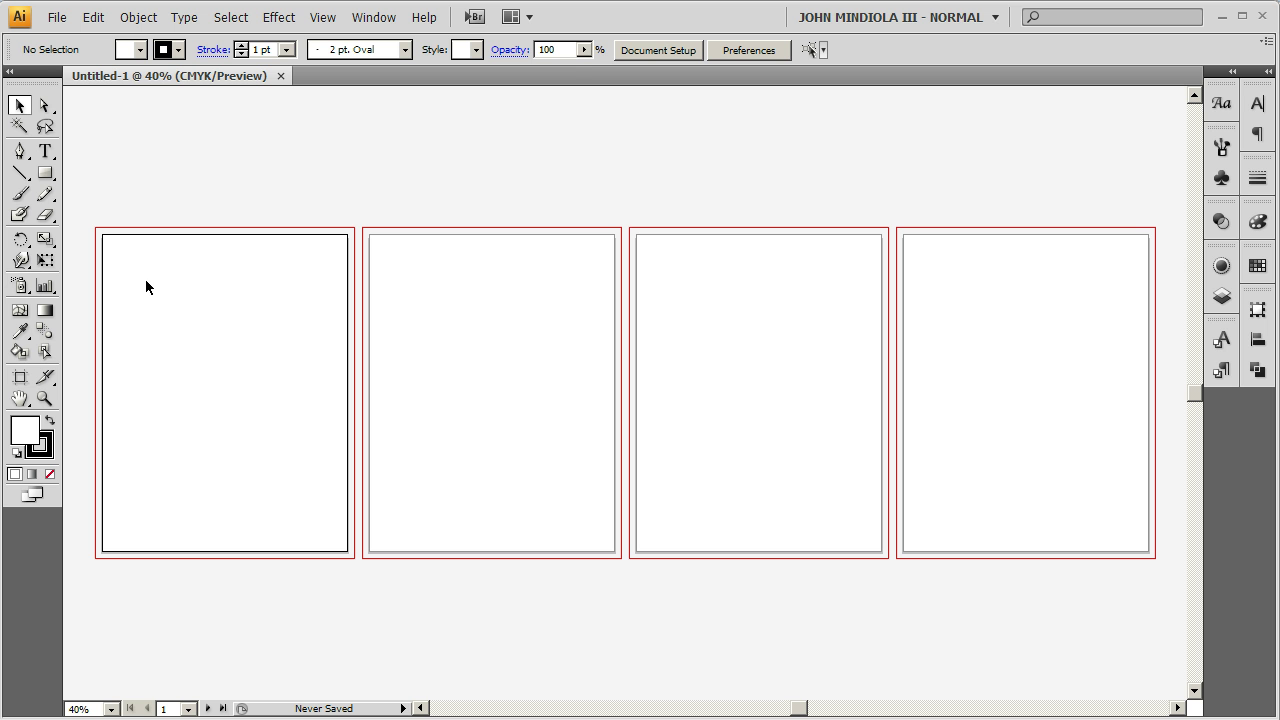
# Show rulers and zoom in close on the first artboard.
pyautogui.click(322, 17)
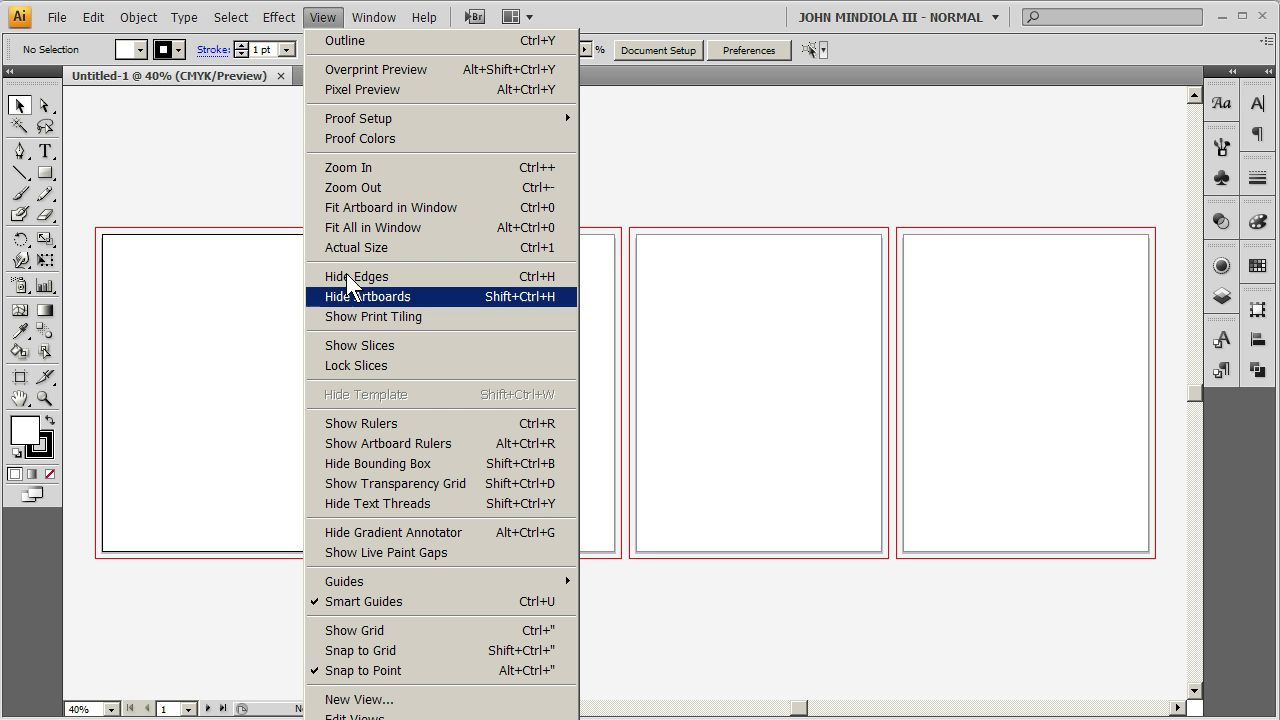
pyautogui.click(350, 423)
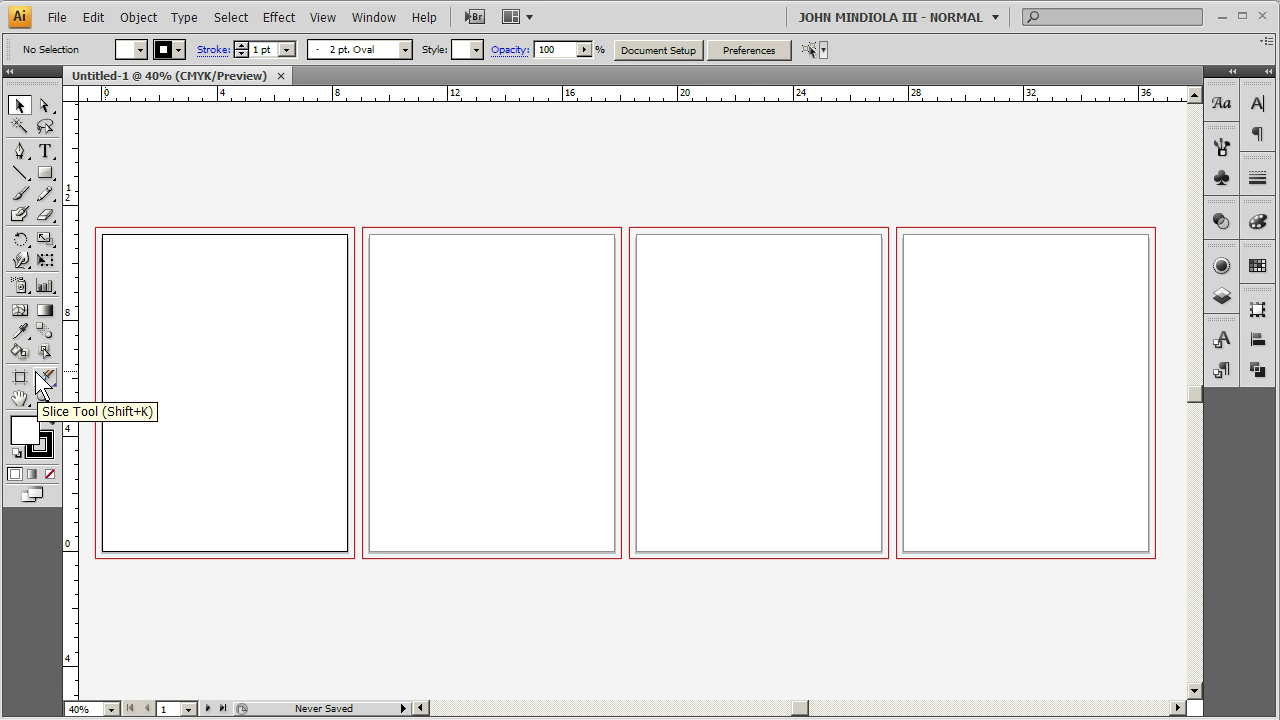
pyautogui.hotkey('ctrl', '=')
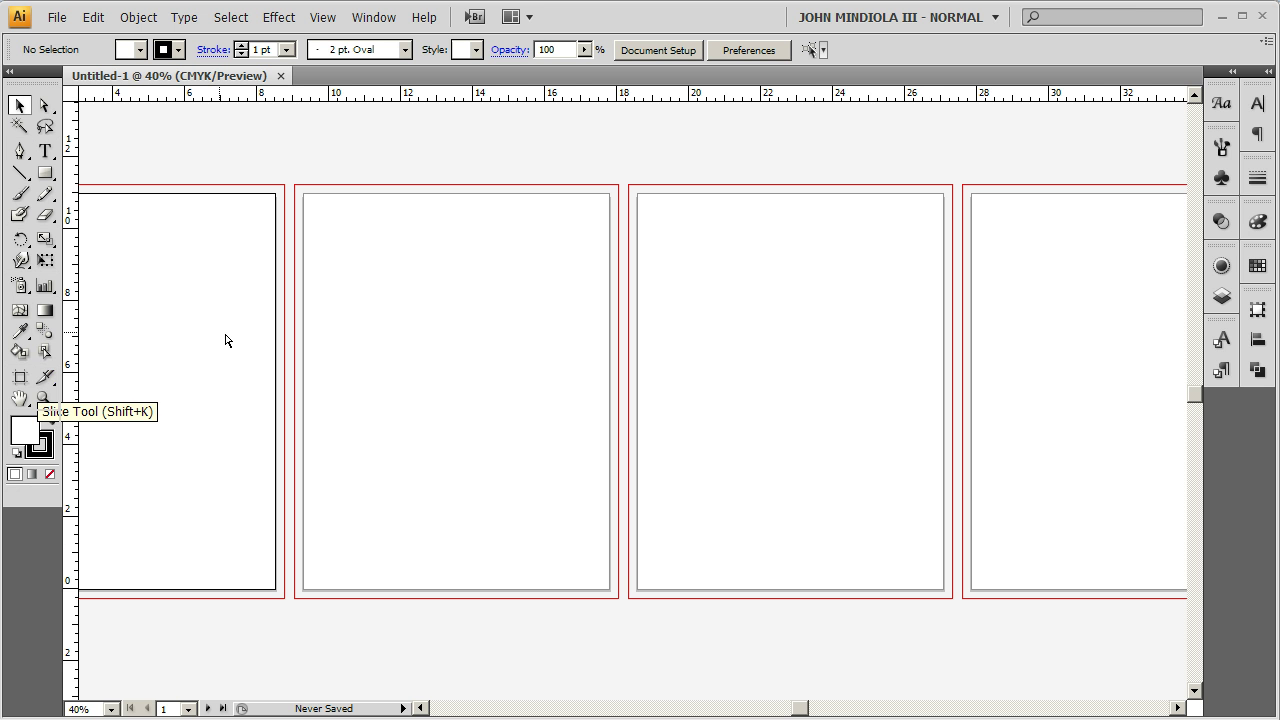
pyautogui.moveTo(204, 617); pyautogui.dragTo(292, 619)
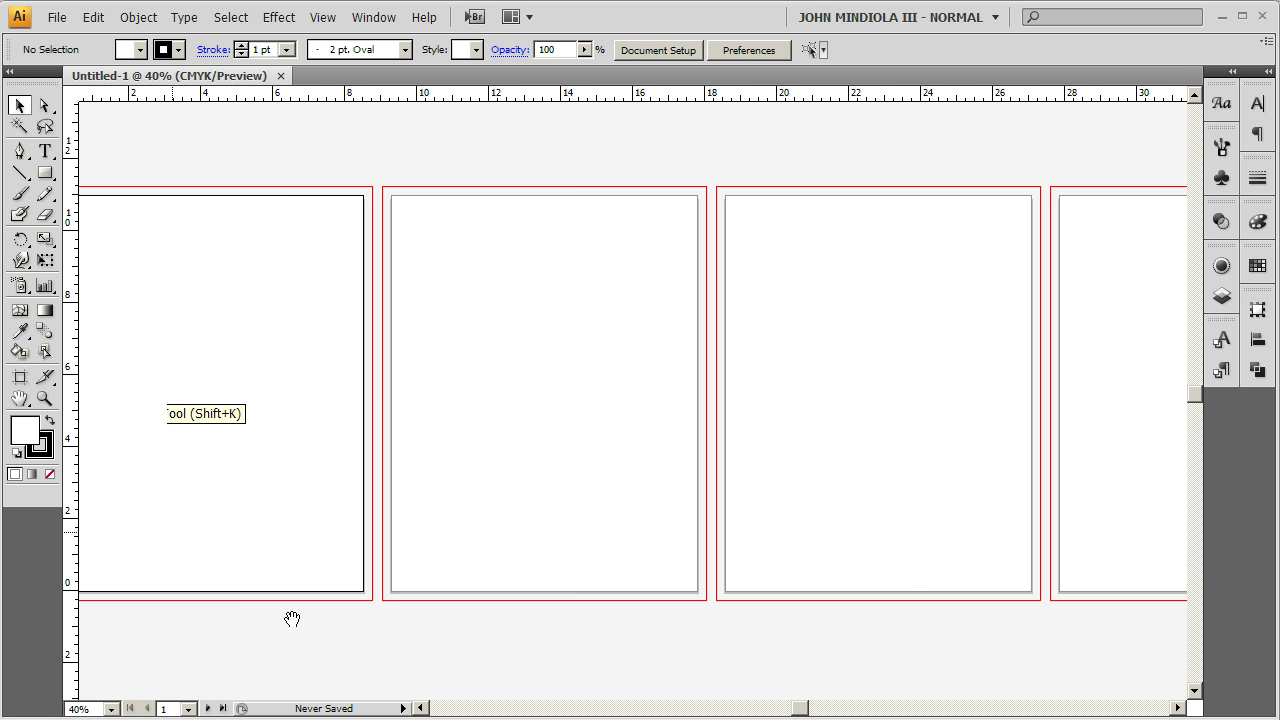
pyautogui.moveTo(171, 529); pyautogui.dragTo(363, 522)
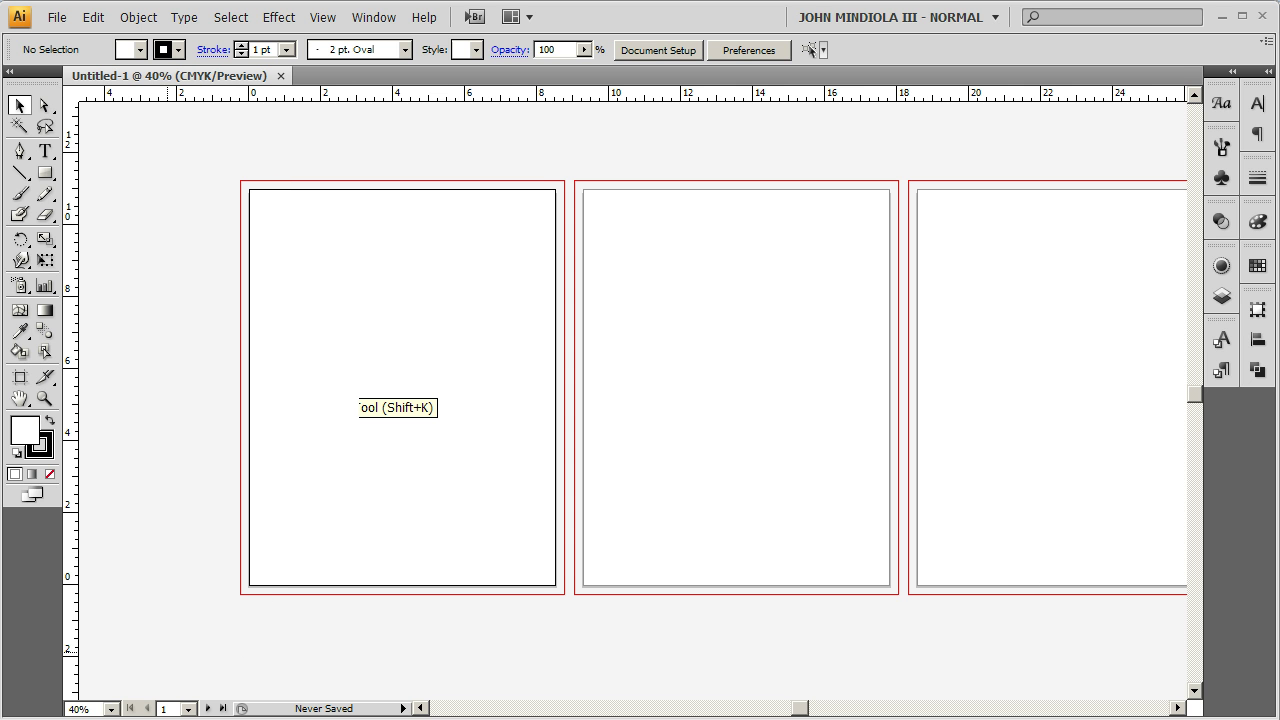
pyautogui.hotkey('ctrl', '=')
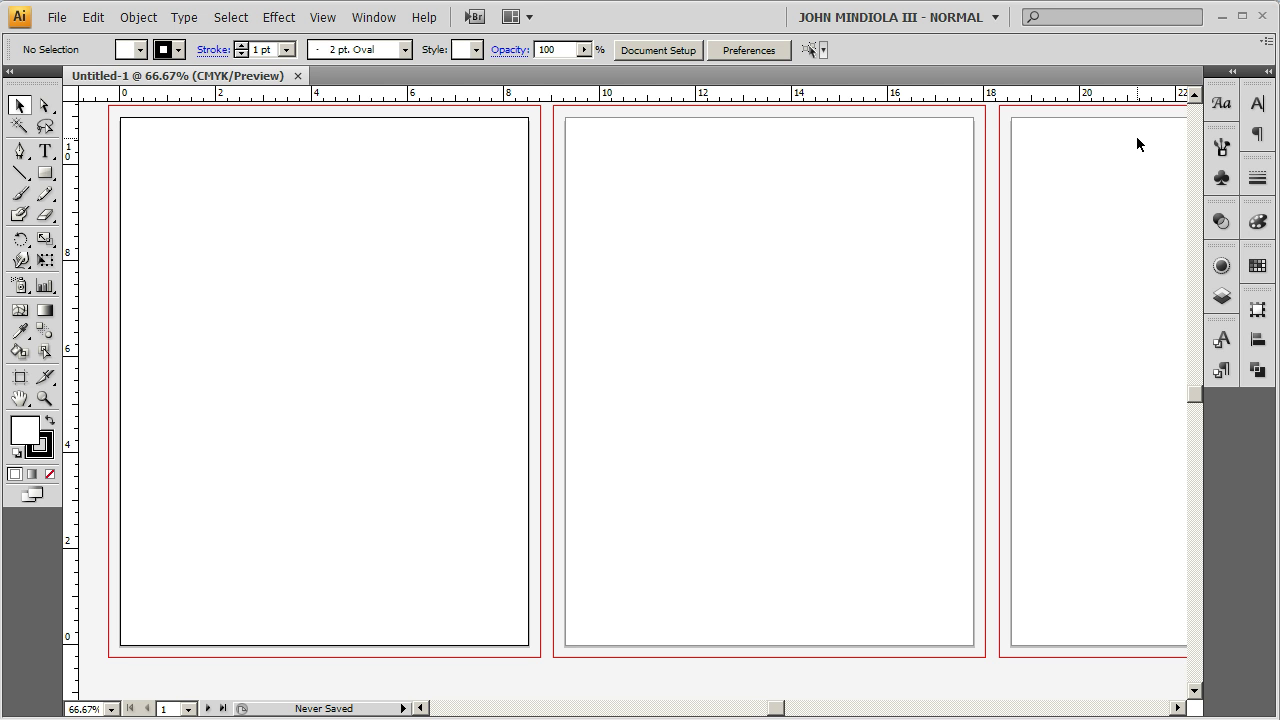
pyautogui.scroll(1, 1136, 144)
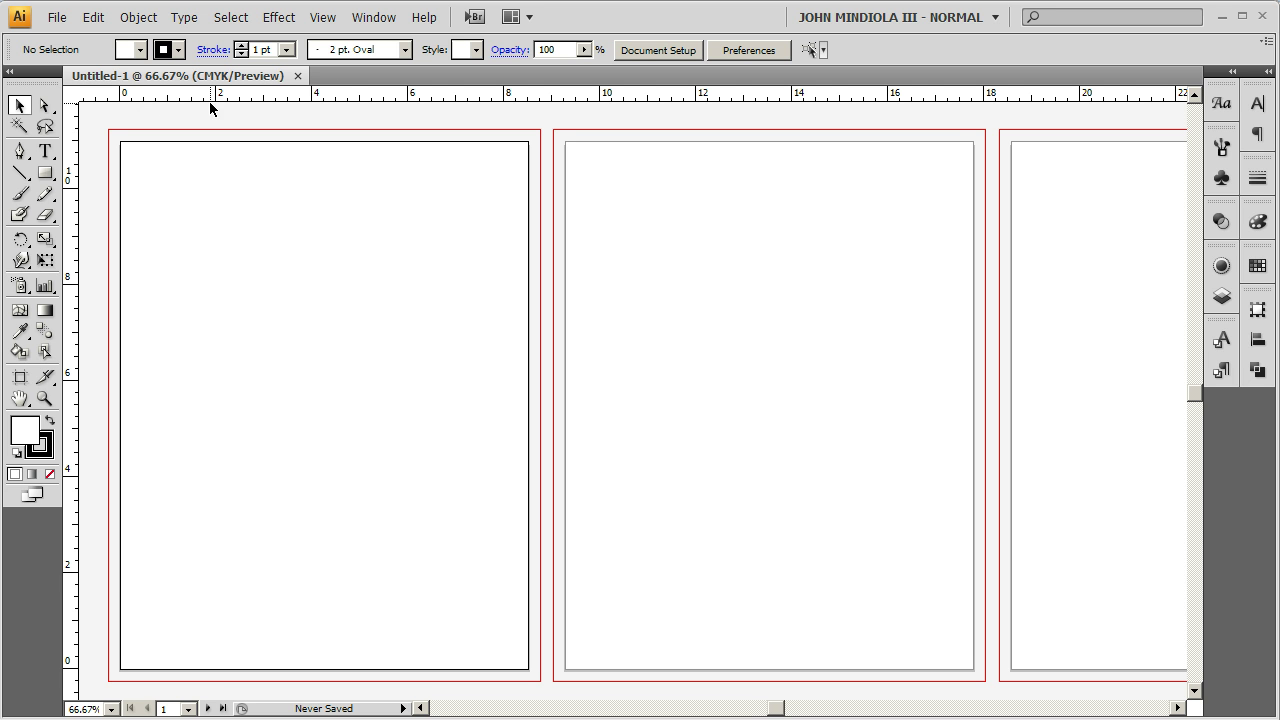
# Drag ruler guides to mark 0.5 in margins on all four sides of artboard 1.
pyautogui.moveTo(71, 124); pyautogui.dragTo(142, 121)
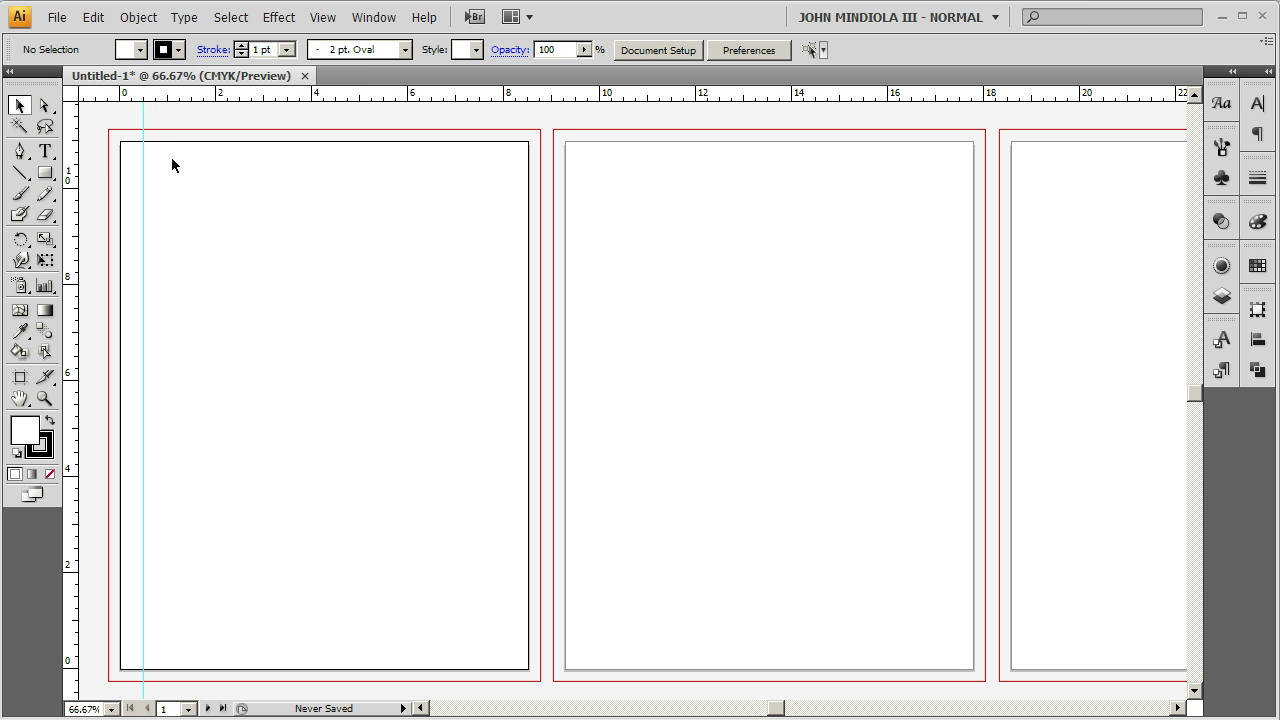
pyautogui.moveTo(171, 165); pyautogui.dragTo(85, 164)
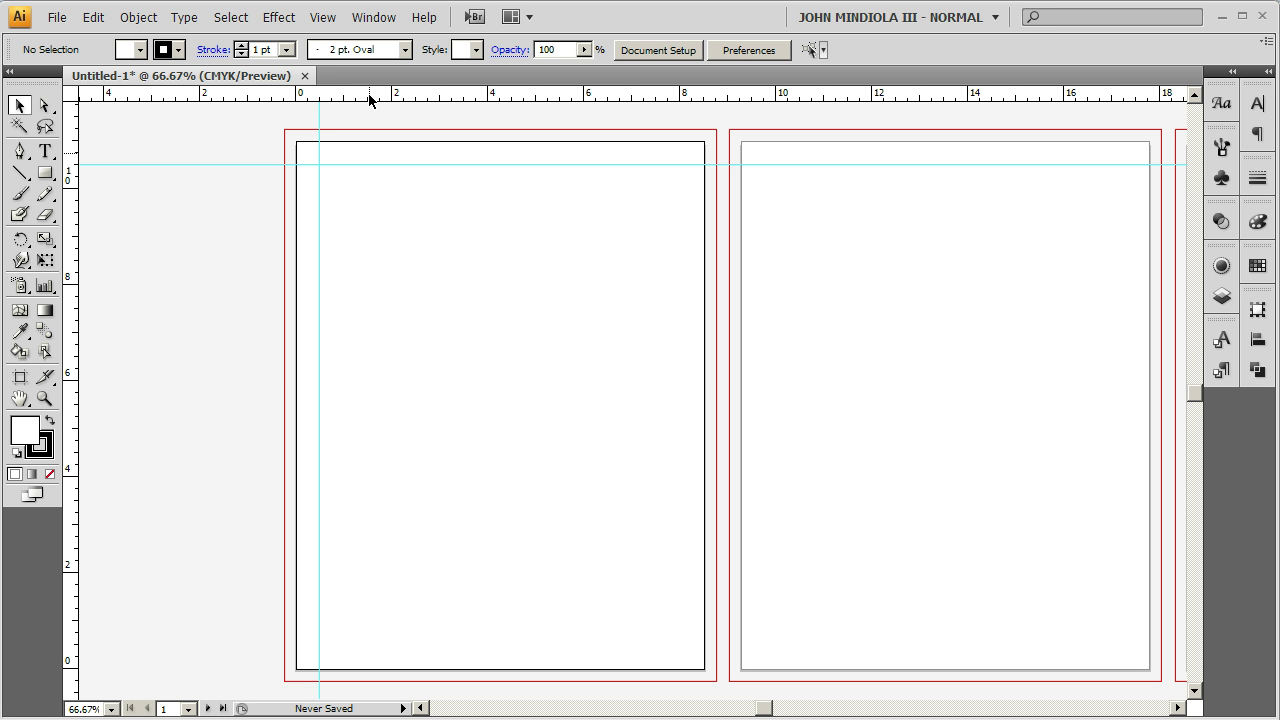
pyautogui.moveTo(369, 100); pyautogui.dragTo(339, 613)
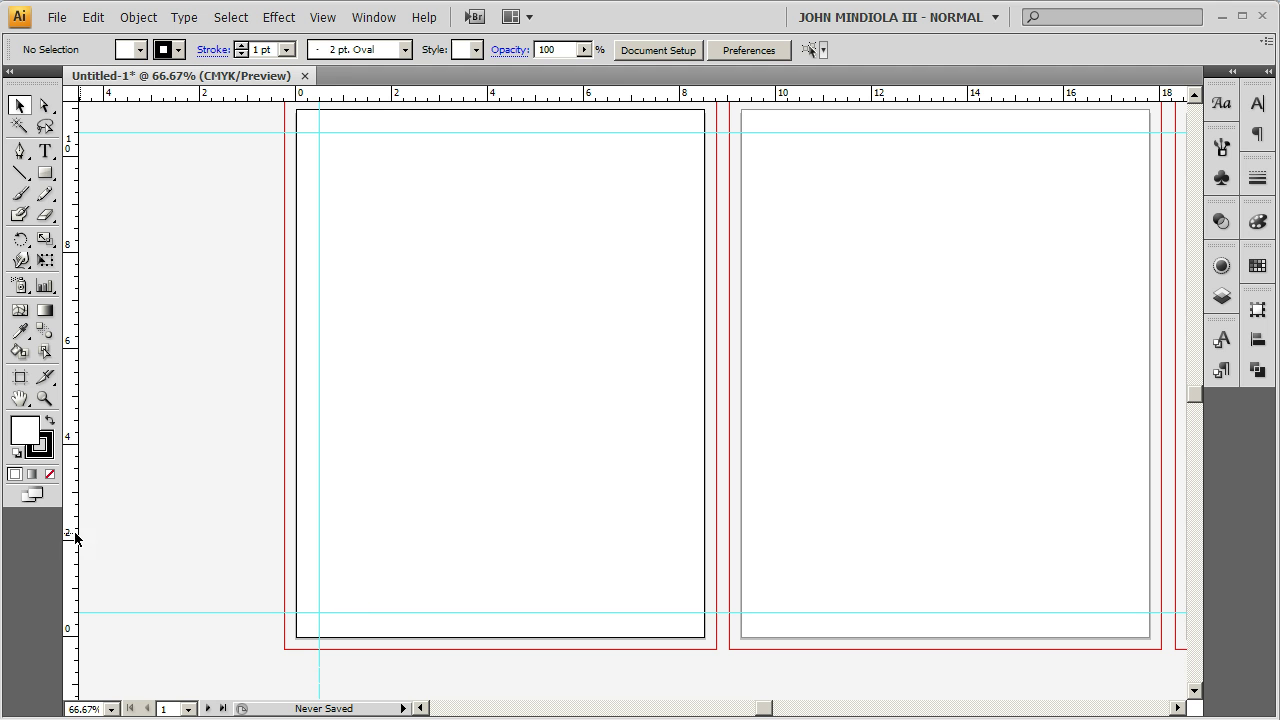
pyautogui.moveTo(60, 534); pyautogui.dragTo(682, 512)
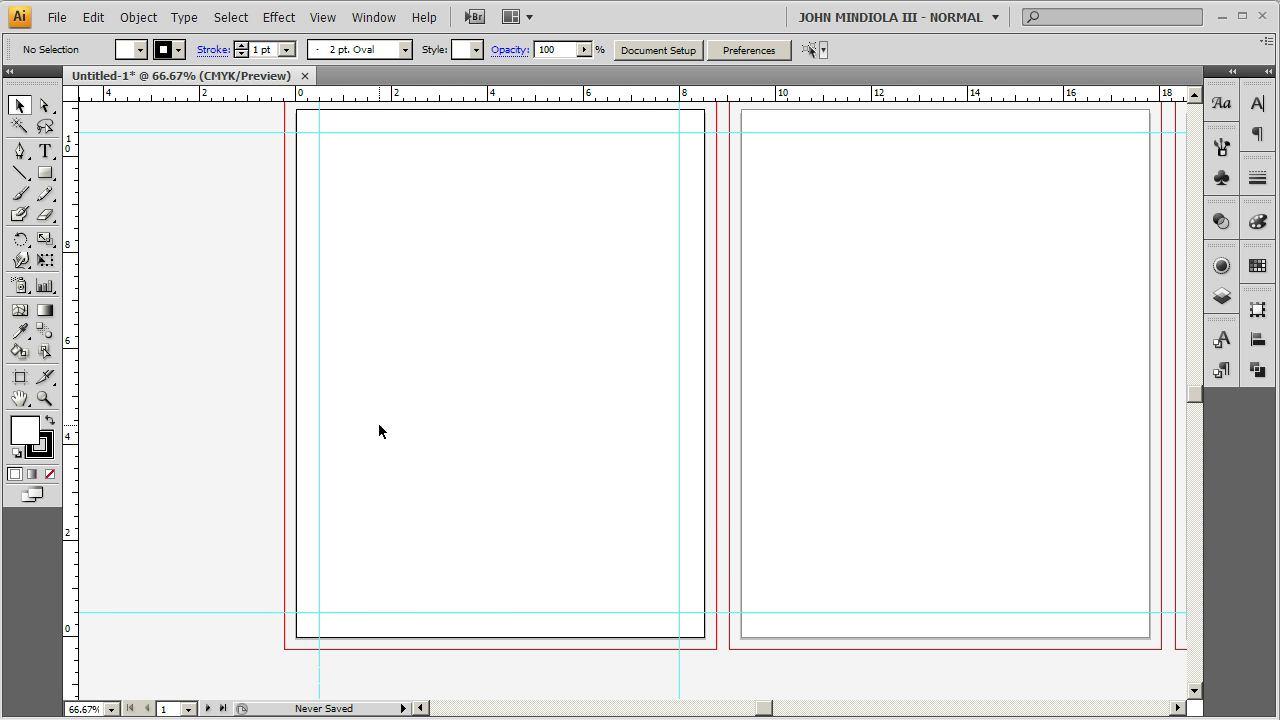
pyautogui.scroll(1, 377, 426)
pyautogui.scroll(2, 377, 426)
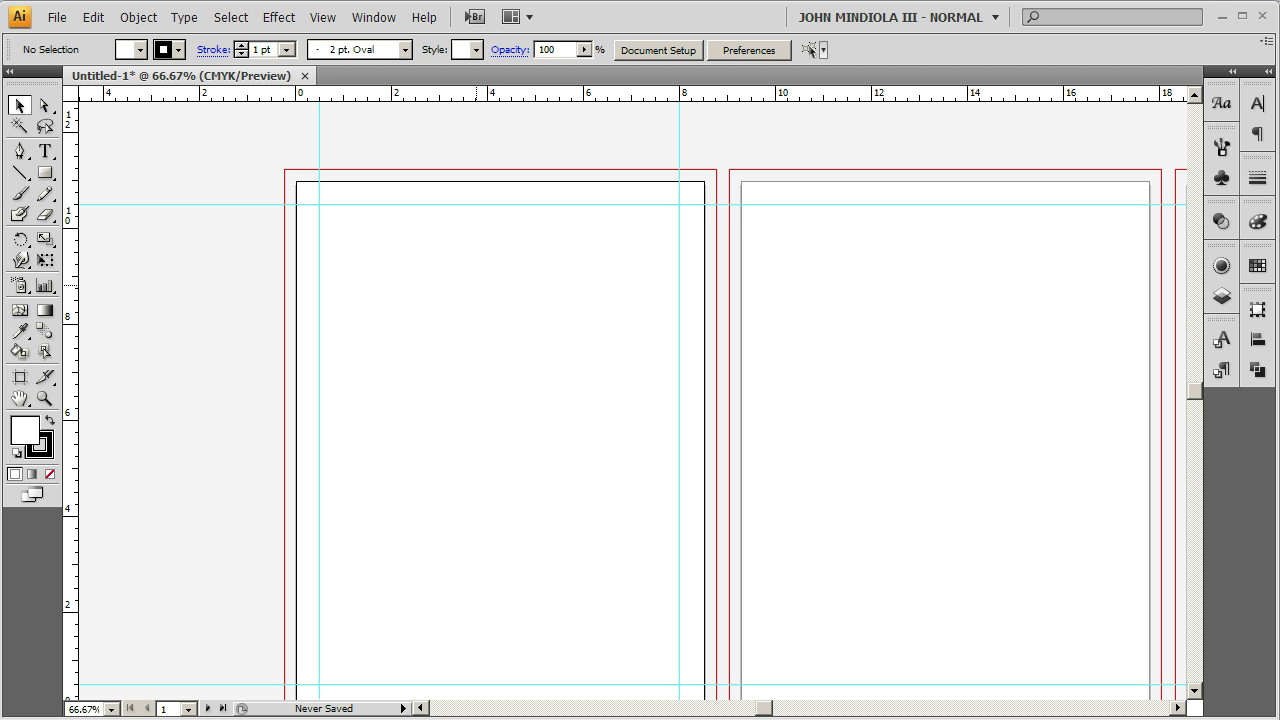
# Set the stroke to None and the fill to light green.
pyautogui.click(44, 442)
pyautogui.click(50, 474)
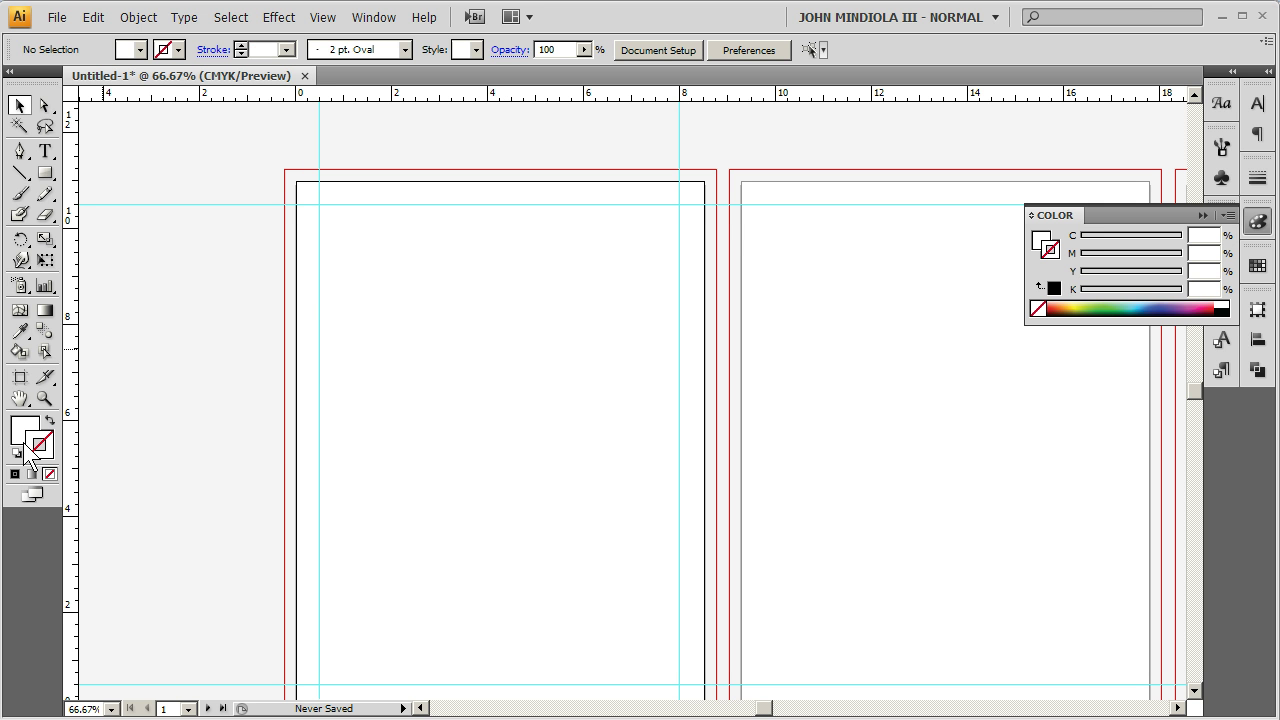
pyautogui.click(22, 428)
pyautogui.click(1090, 308)
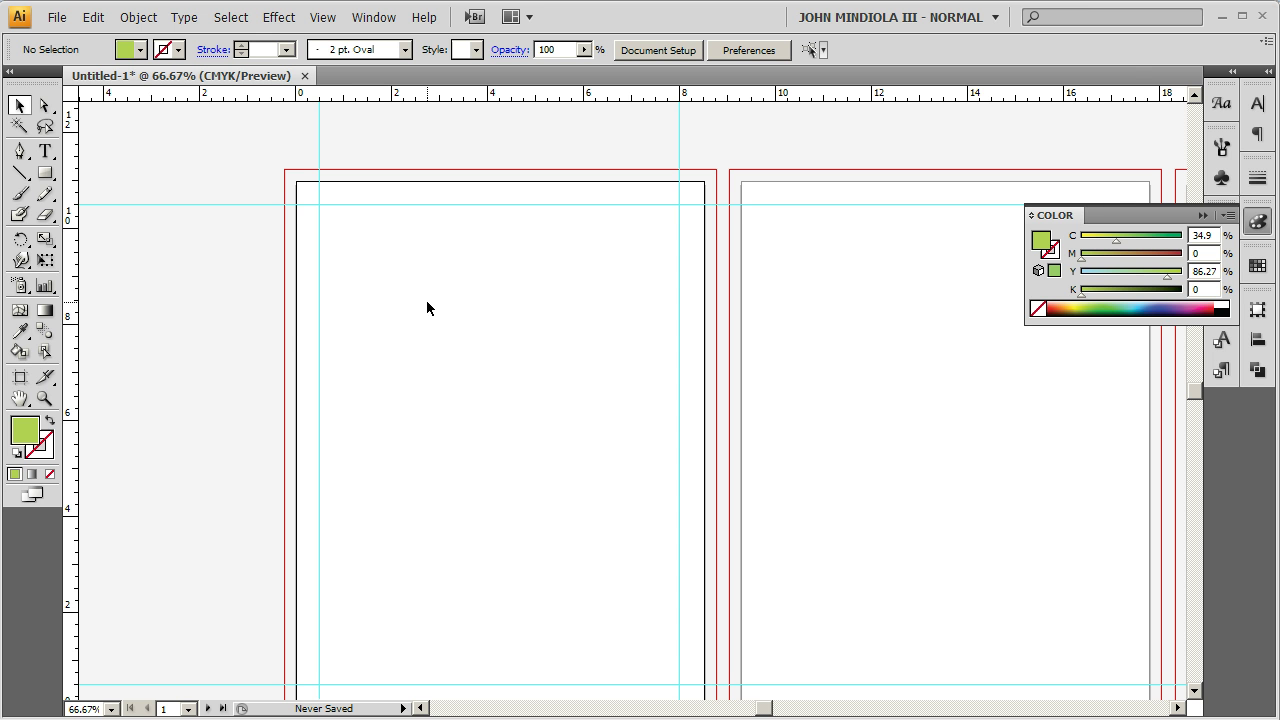
# Draw a rectangle about 3.81 by 3.46 in over artboard 1's top-left corner into the bleed, then deselect.
pyautogui.click(45, 172)
pyautogui.moveTo(466, 334); pyautogui.dragTo(282, 169)
pyautogui.press('v')
pyautogui.click(583, 291)
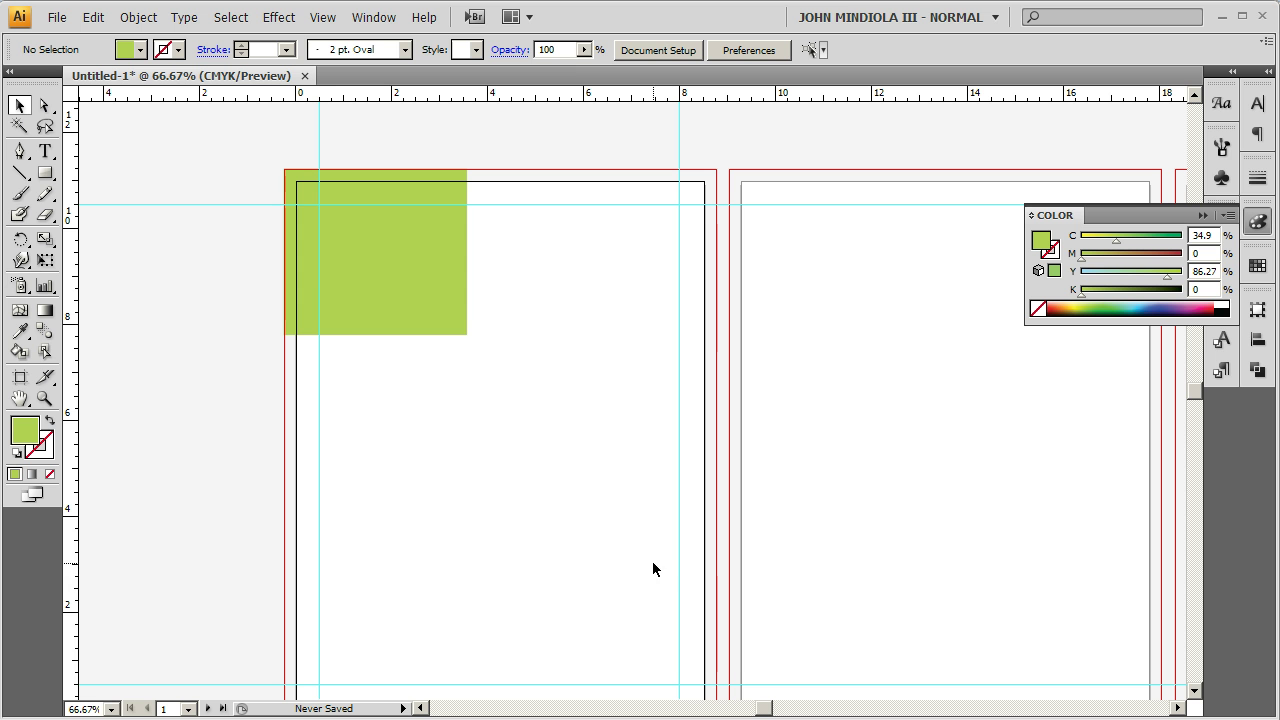
# Turn on Lock Guides from View > Guides, then scroll the canvas horizontally.
pyautogui.click(323, 17)
pyautogui.moveTo(449, 592)
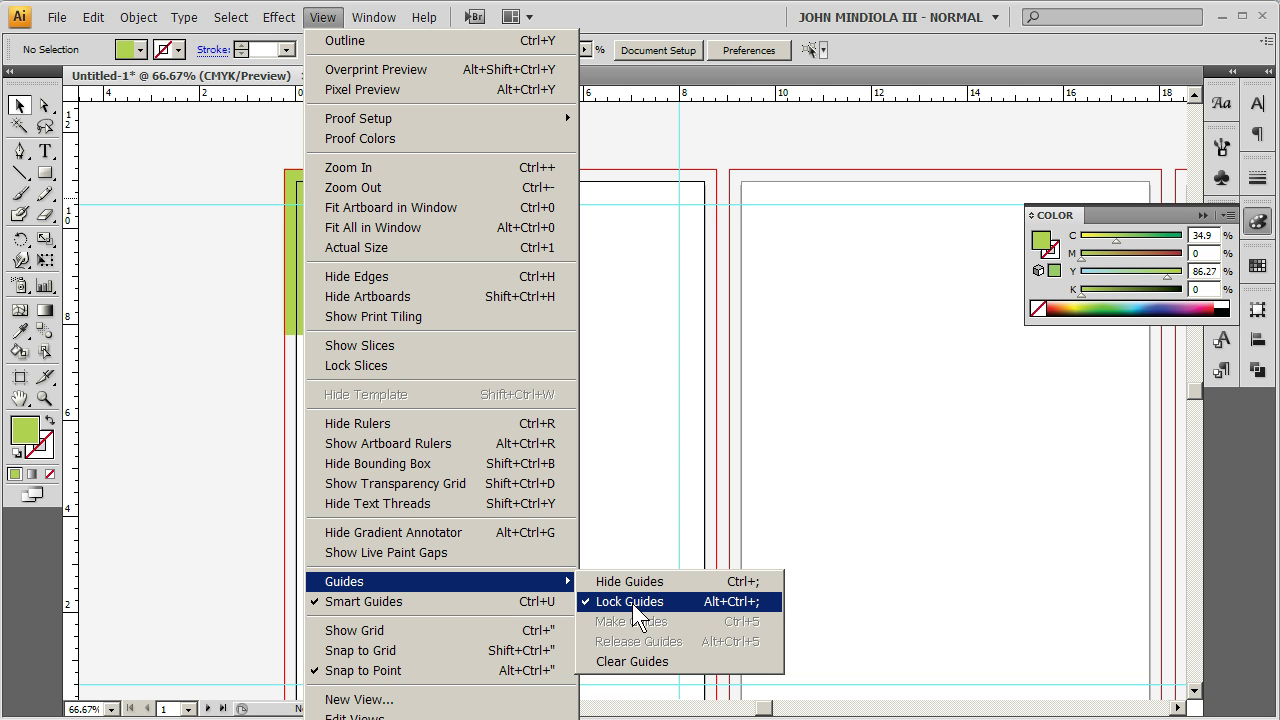
pyautogui.click(623, 135)
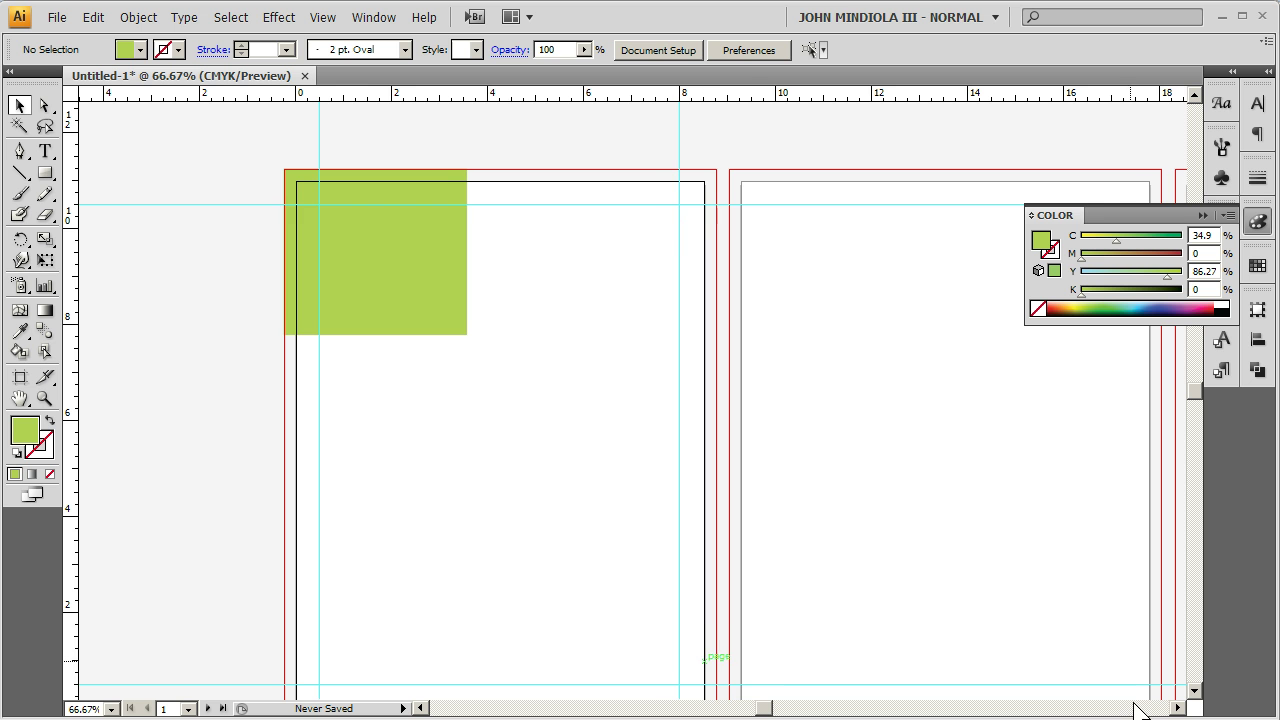
pyautogui.click(1178, 708)
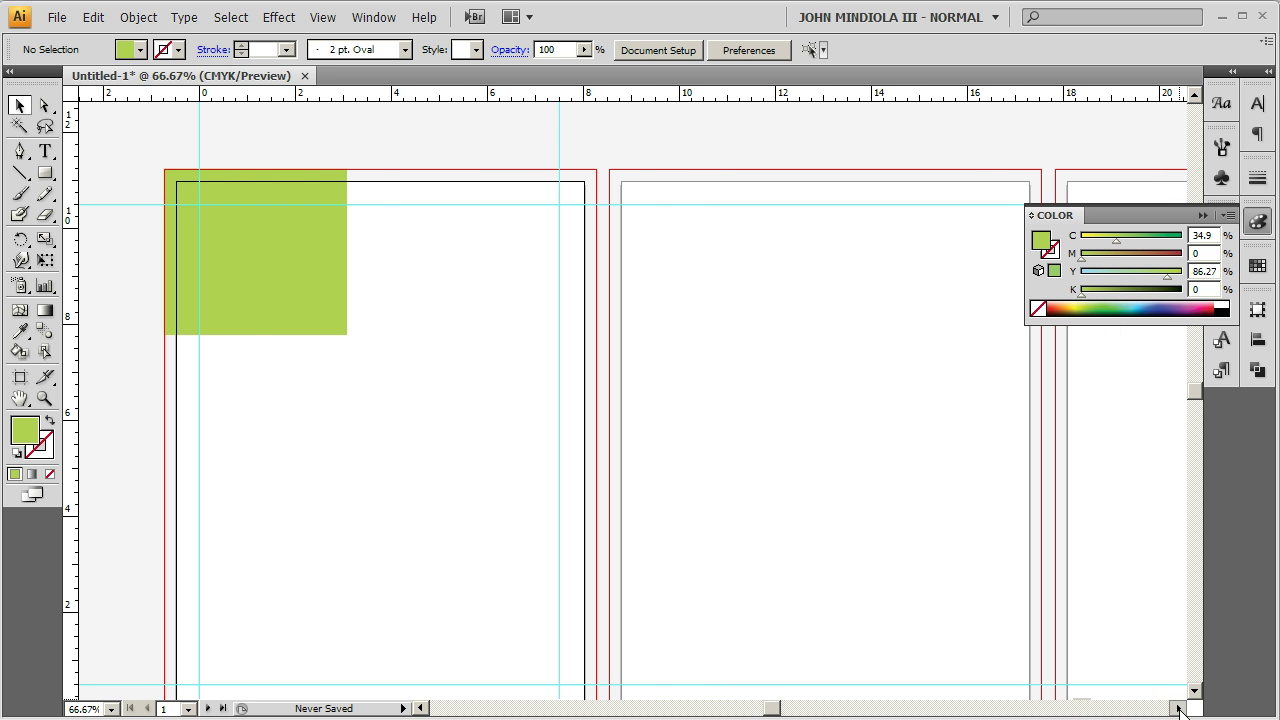
pyautogui.click(1178, 708)
pyautogui.click(1178, 708)
pyautogui.click(1178, 708)
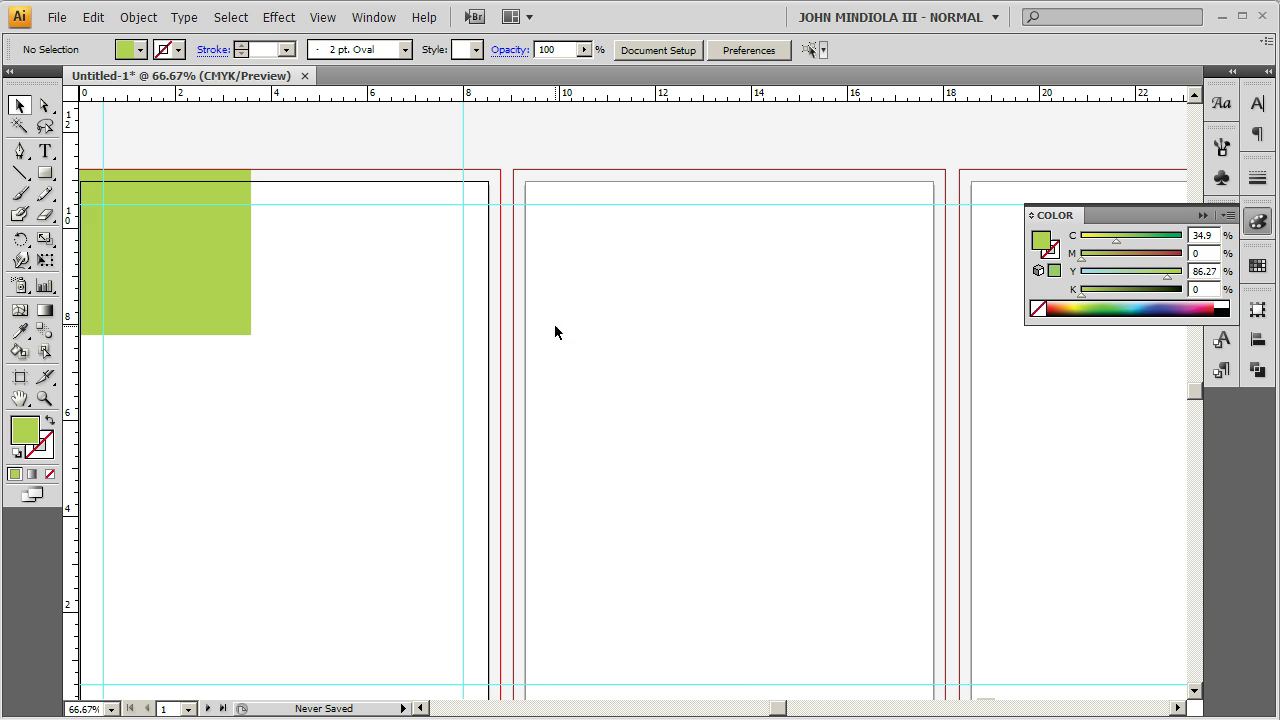
# Make artboards 2 and 3 active in turn, then return to artboard 1.
pyautogui.click(738, 355)
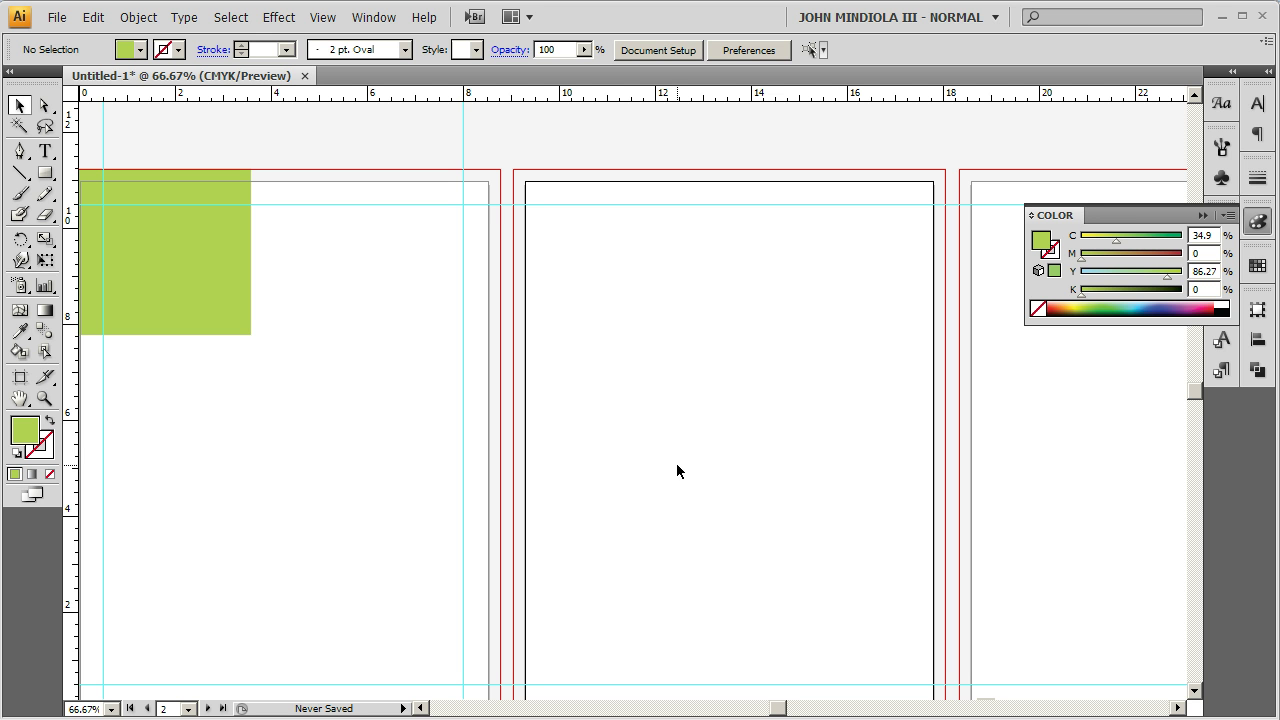
pyautogui.click(1047, 390)
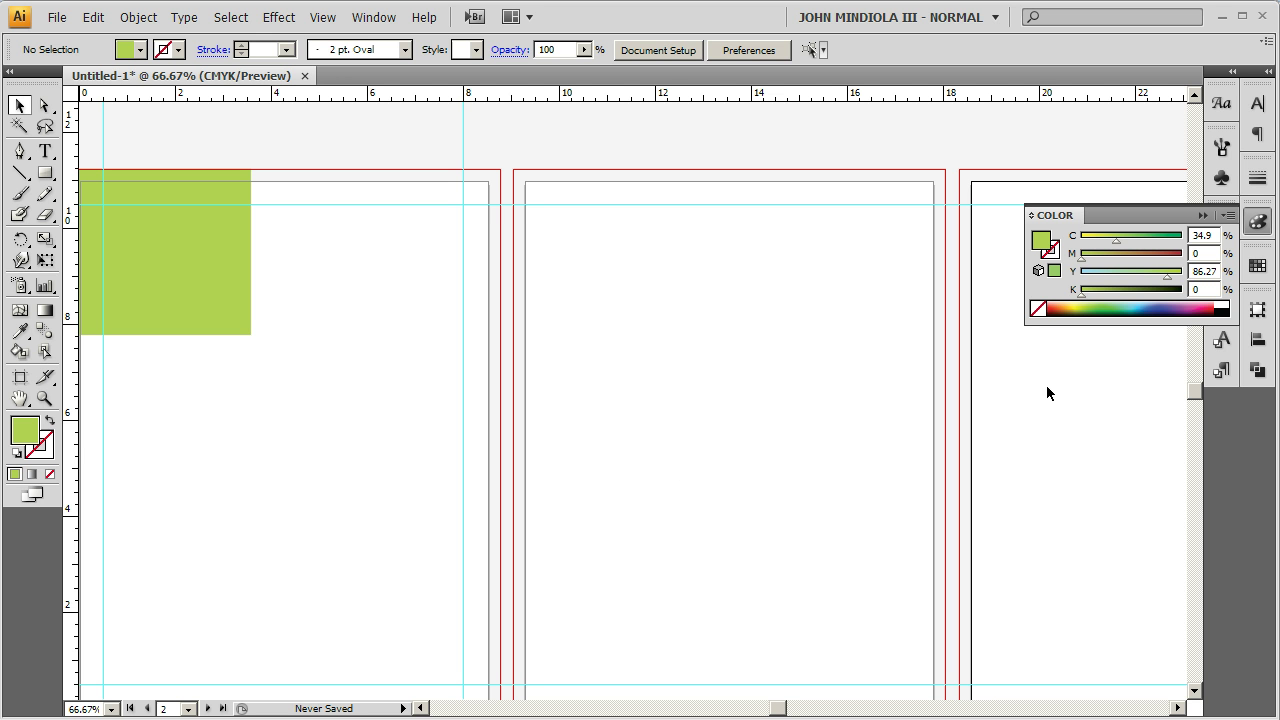
pyautogui.click(369, 355)
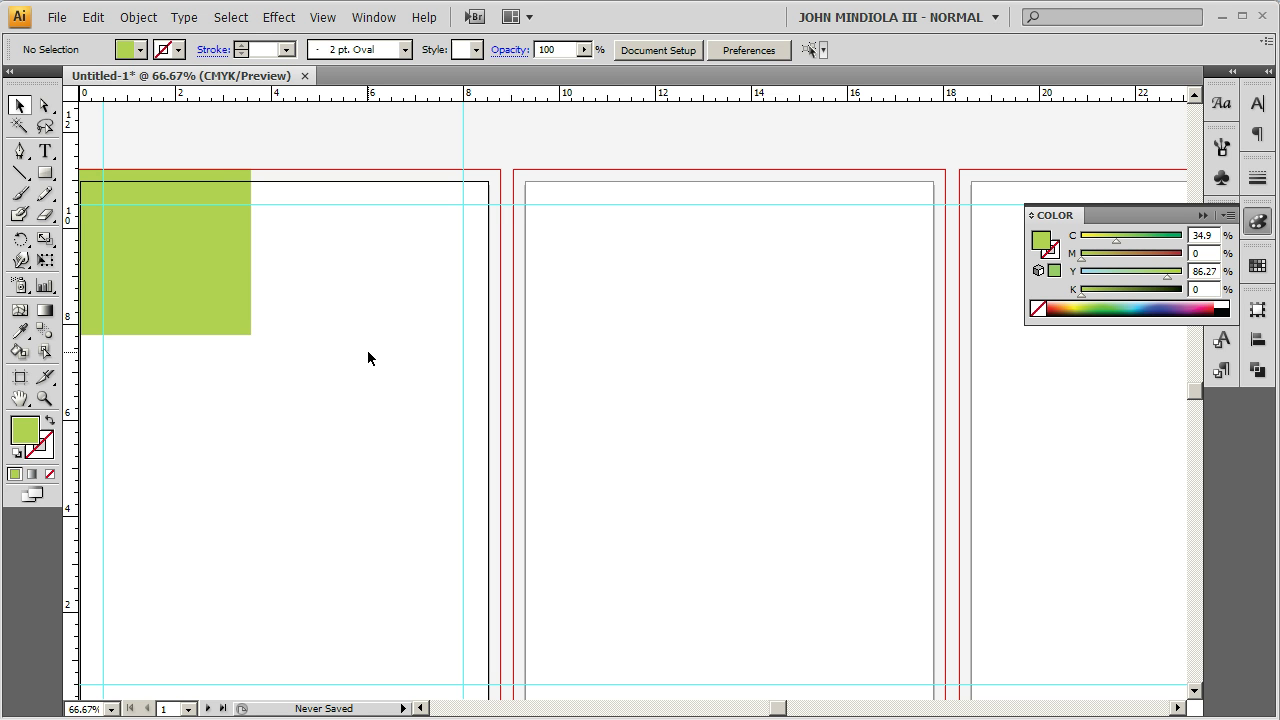
# Widen the green rectangle to 9 in so it reaches the first artboard's right bleed edge.
pyautogui.click(237, 286)
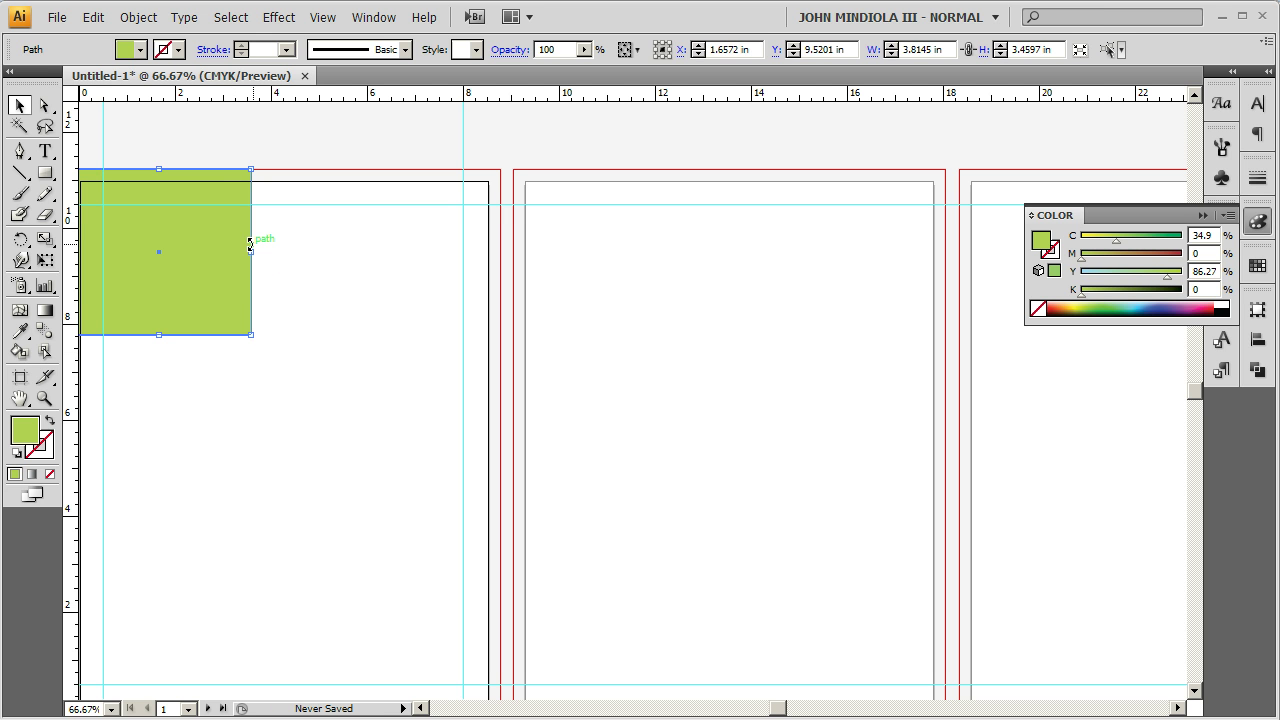
pyautogui.moveTo(250, 248); pyautogui.dragTo(500, 252)
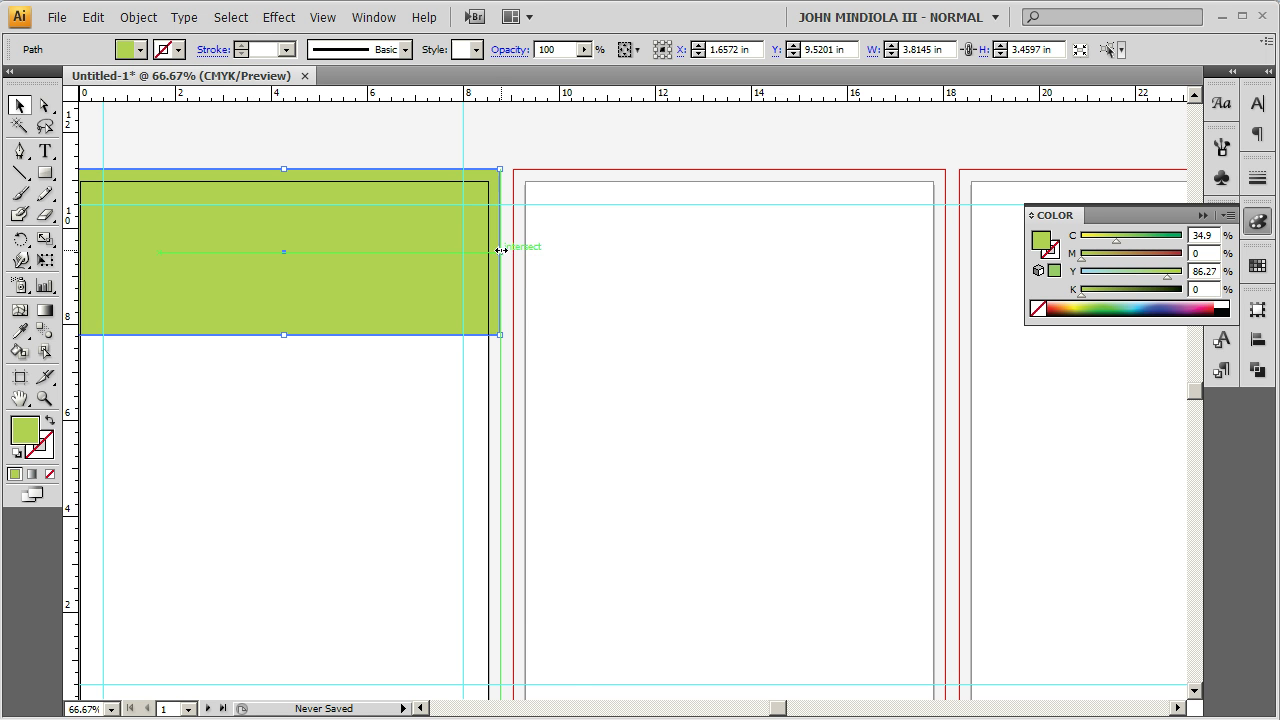
pyautogui.click(333, 390)
pyautogui.click(420, 708)
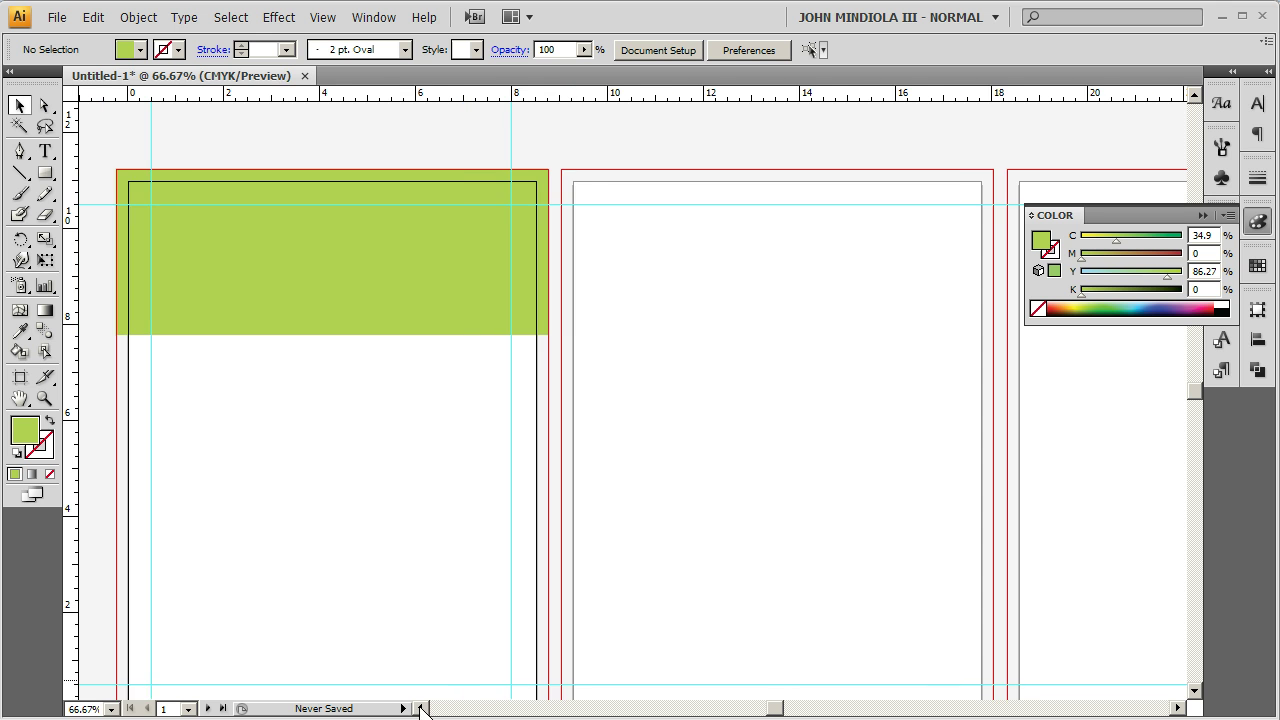
pyautogui.click(421, 707)
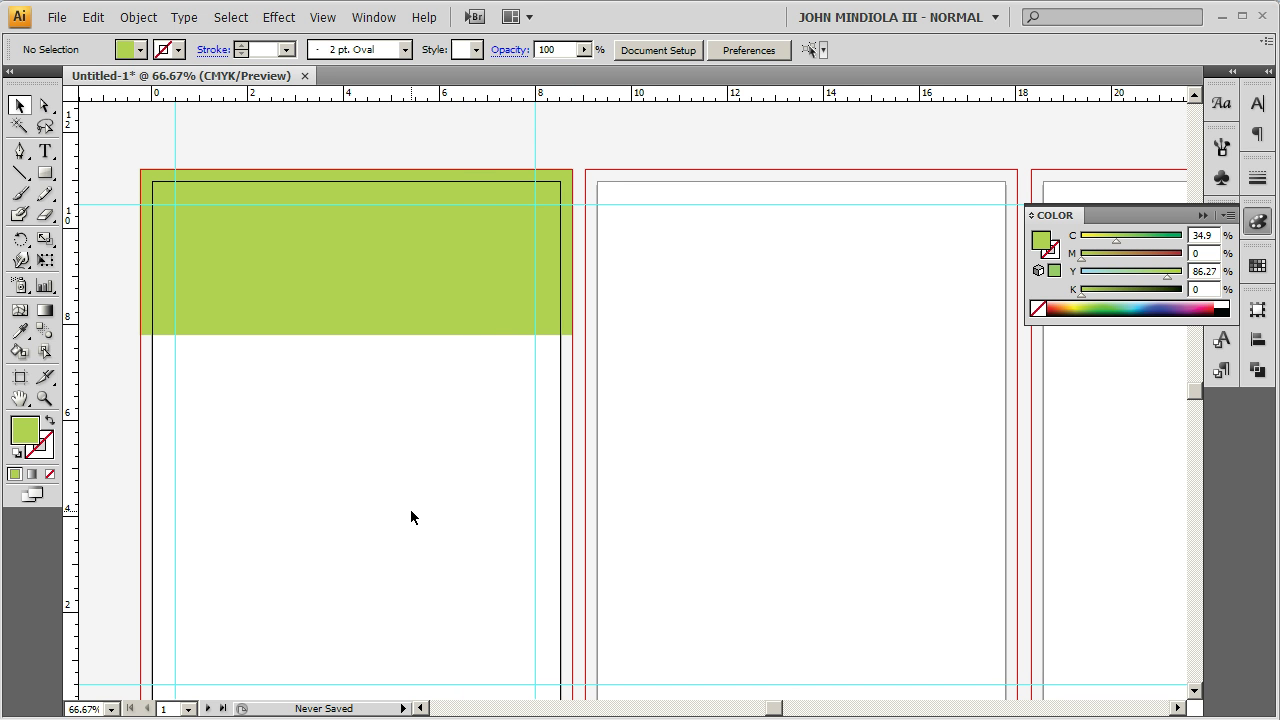